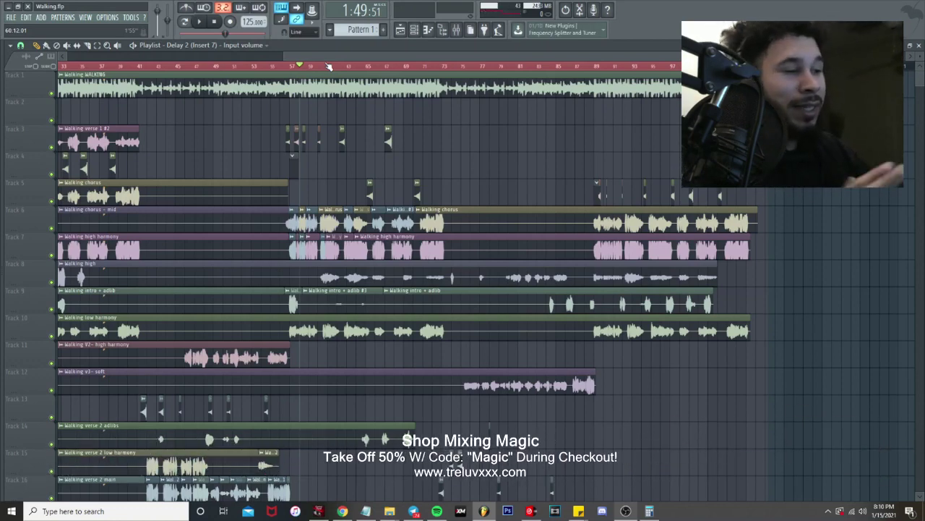
Step: Open the mixer and look through the effects on the verse and hook vocal inserts
left_click(457, 30)
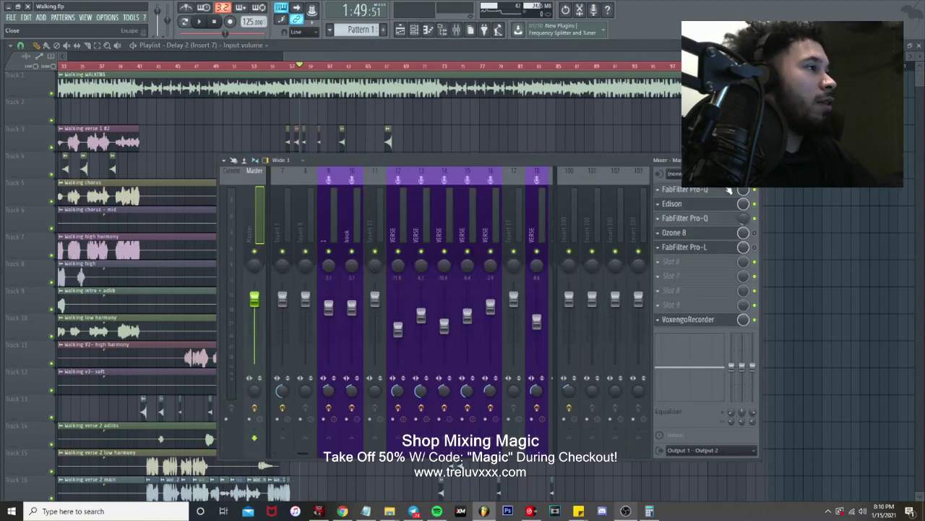
left_click(397, 214)
left_click(352, 218)
left_click(690, 191)
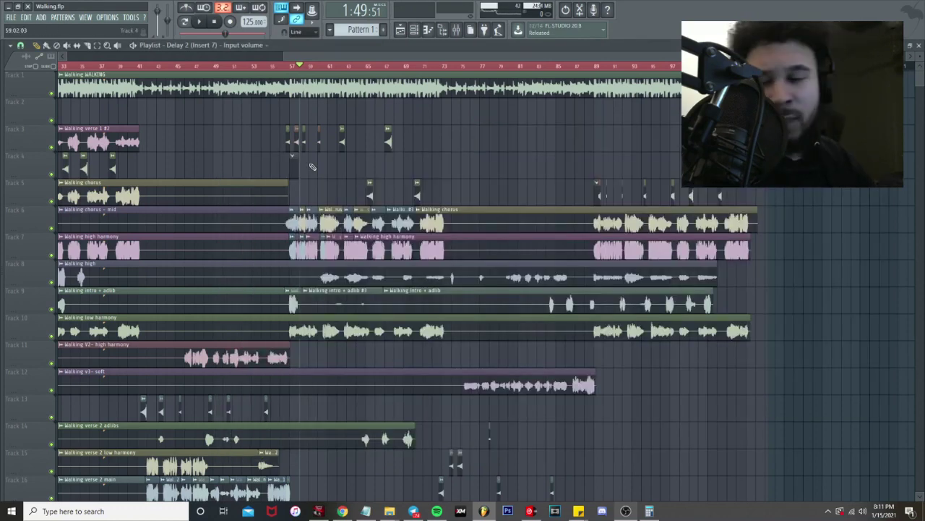
Step: Play the arrangement from just before bar 57 to listen to the layered chorus vocals
scroll(400, 90, "up", 5, "ctrl")
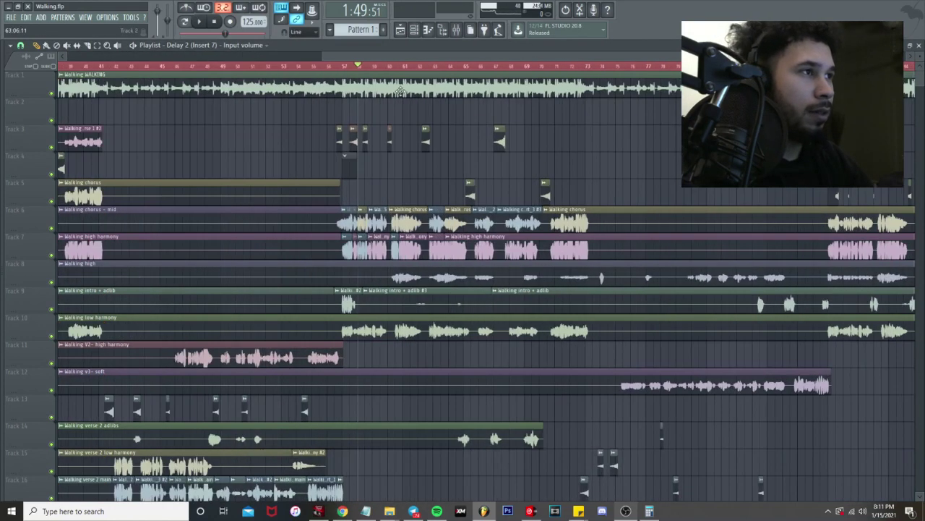
left_click(335, 66)
key("space")
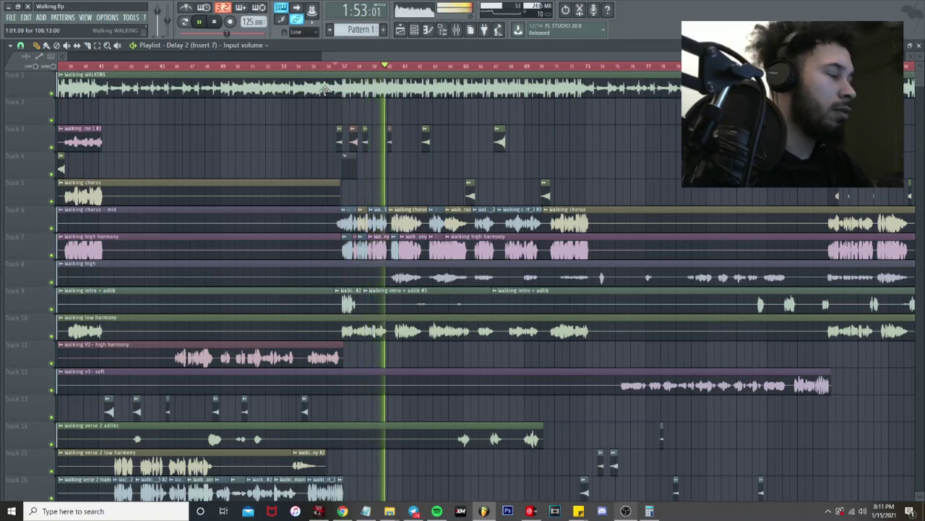
scroll(401, 151, "down", 2)
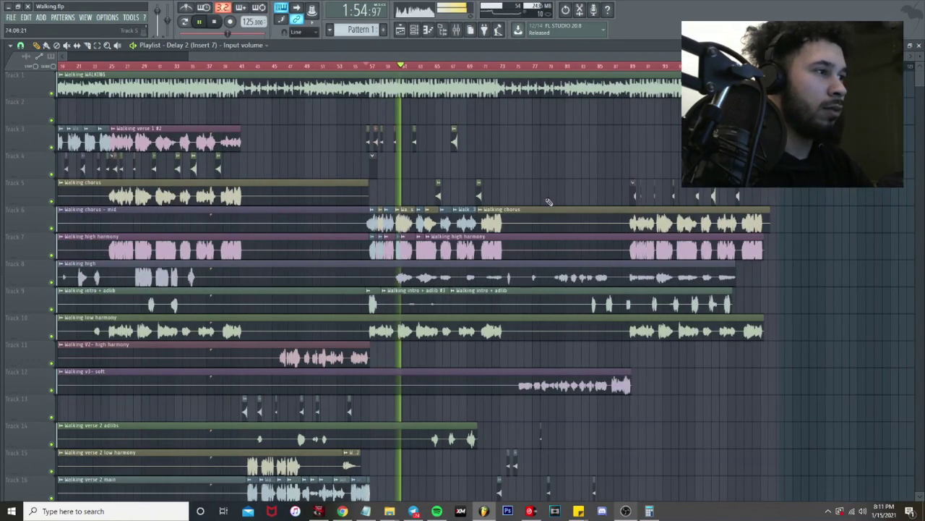
scroll(564, 200, "up", 1)
left_click_drag(353, 59, 368, 61)
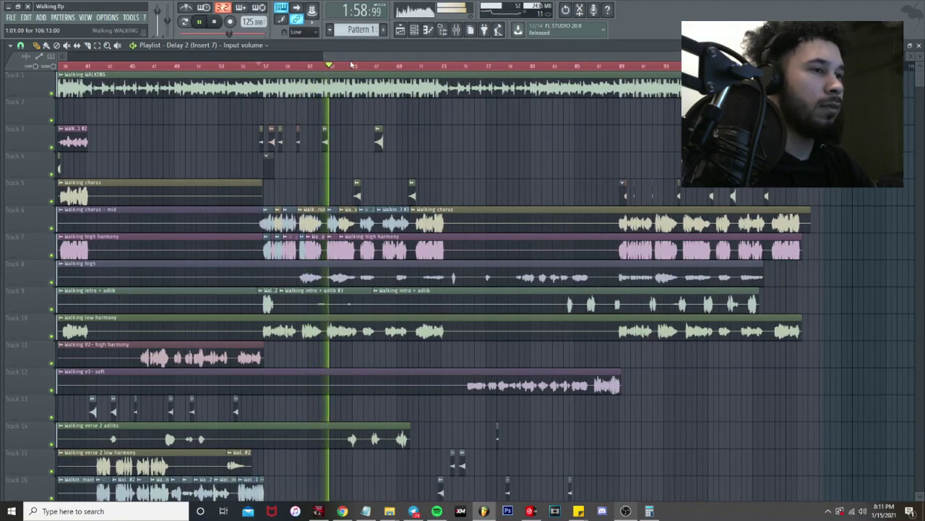
Step: Check the meter and effect chain of VERSE insert 14 in the mixer while the chorus plays
left_click(456, 31)
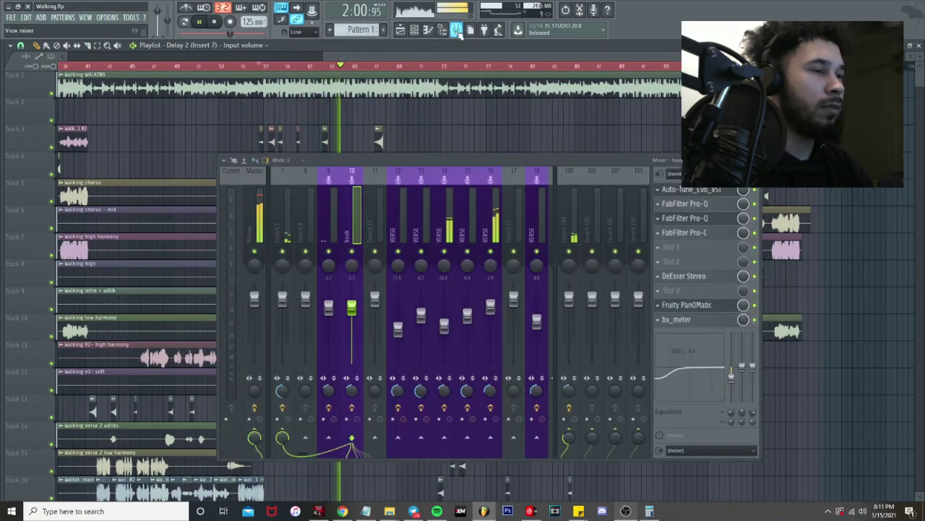
left_click(453, 213)
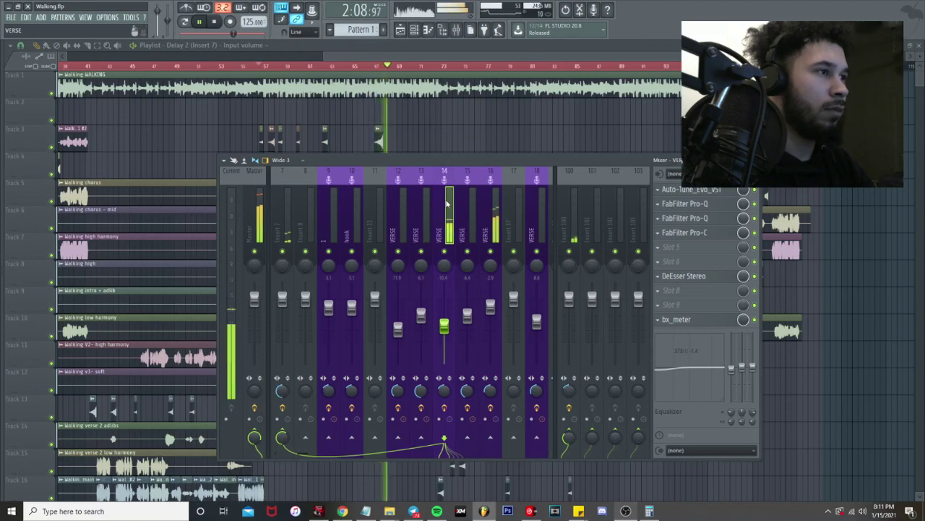
left_click(452, 148)
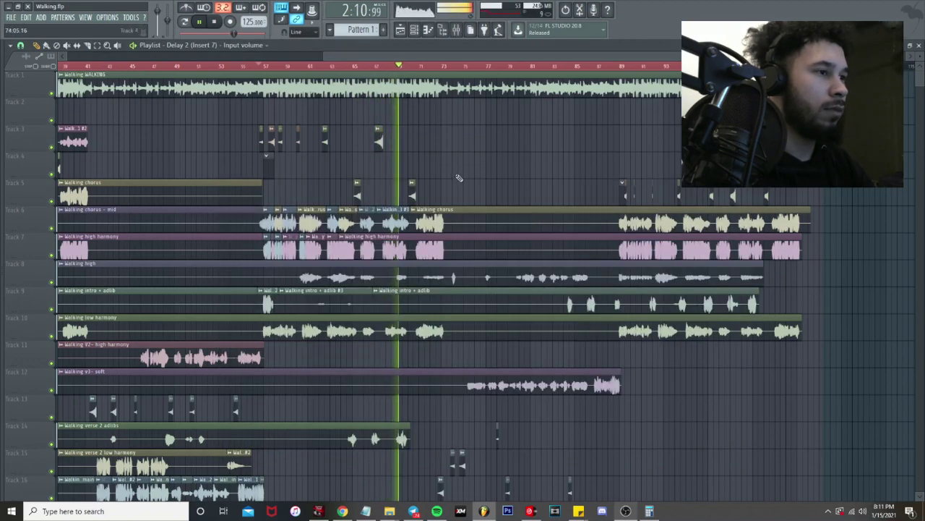
Step: Listen on into verse 3 while viewing its main, soft and high vocal tracks, and stop playback
scroll(463, 181, "up", 2)
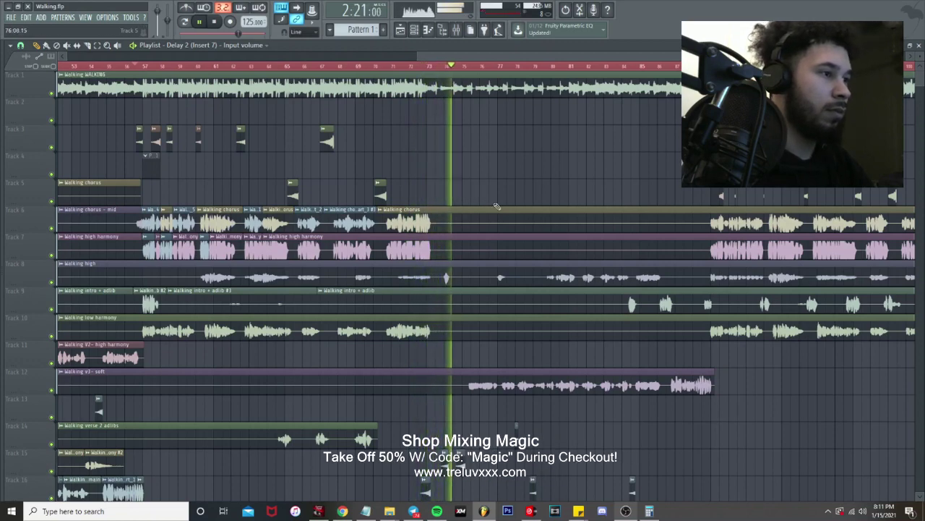
scroll(529, 223, "down", 5)
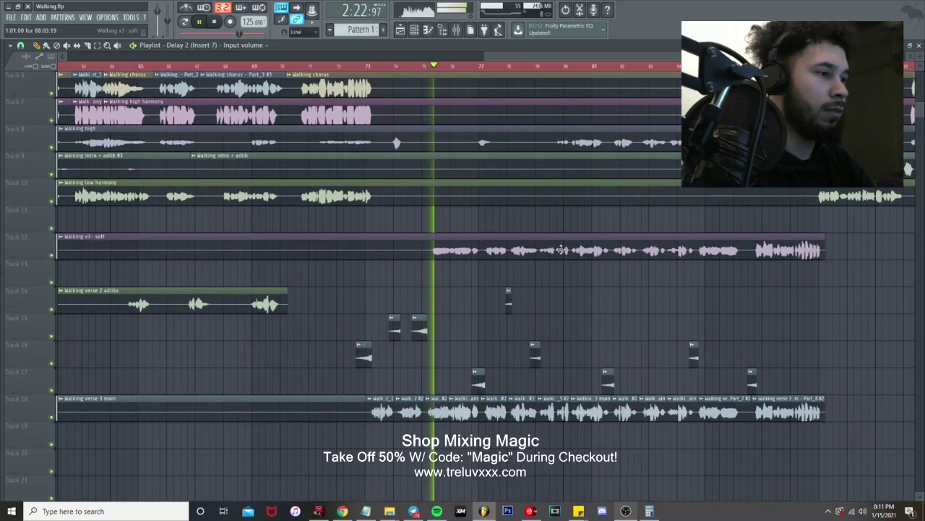
scroll(535, 236, "up", 2)
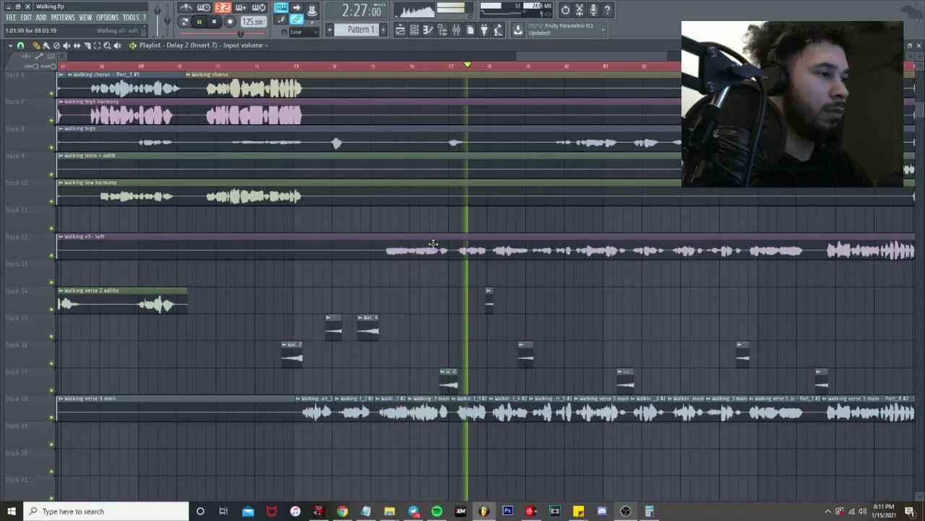
scroll(442, 245, "down", 2)
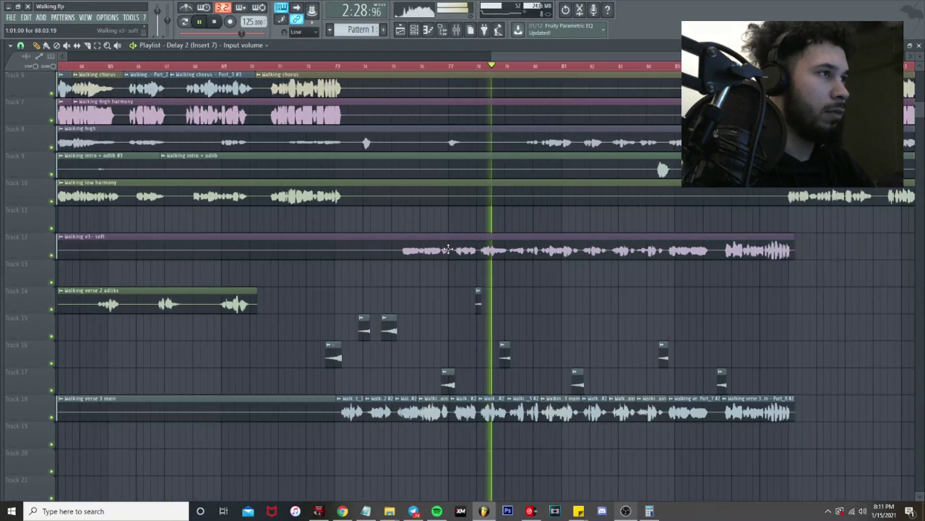
left_click_drag(516, 58, 546, 64)
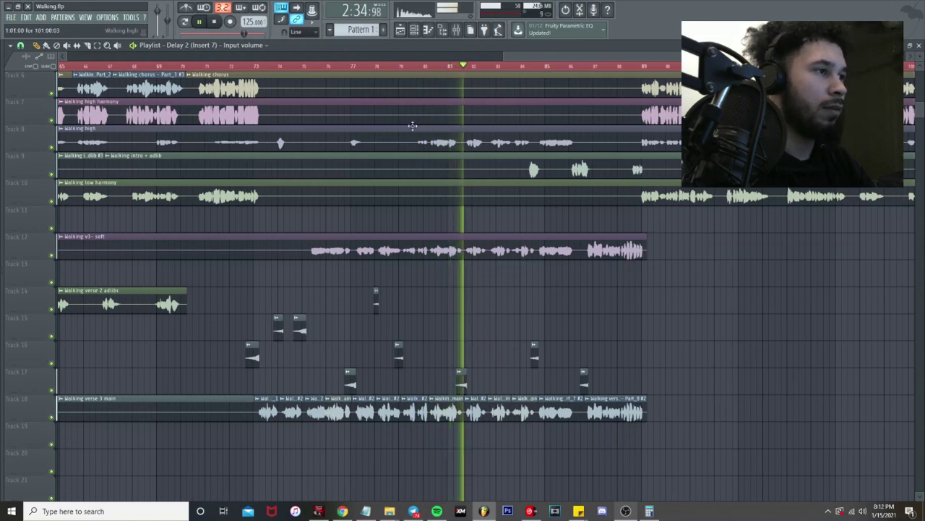
key("space")
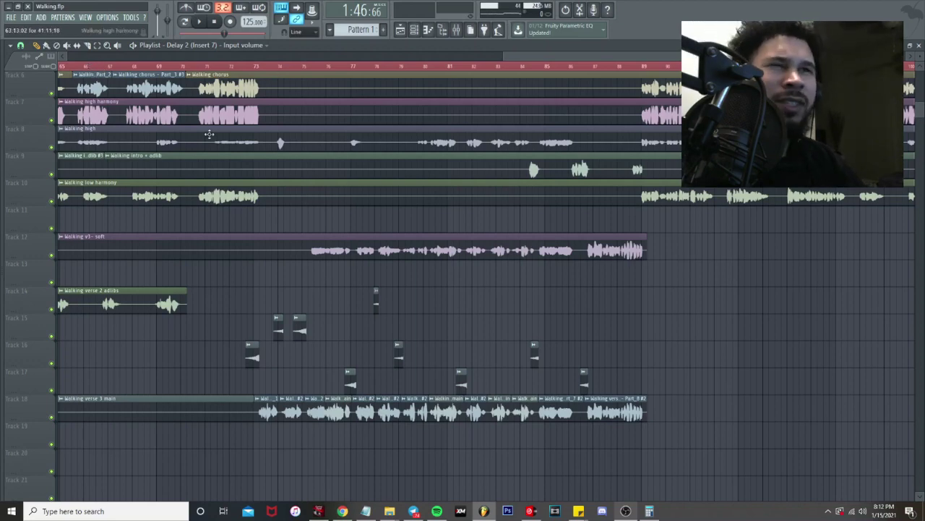
Step: Set the playback position to bar 73, where the verse 3 main vocal begins
scroll(209, 134, "up", 5)
scroll(211, 140, "down", 6)
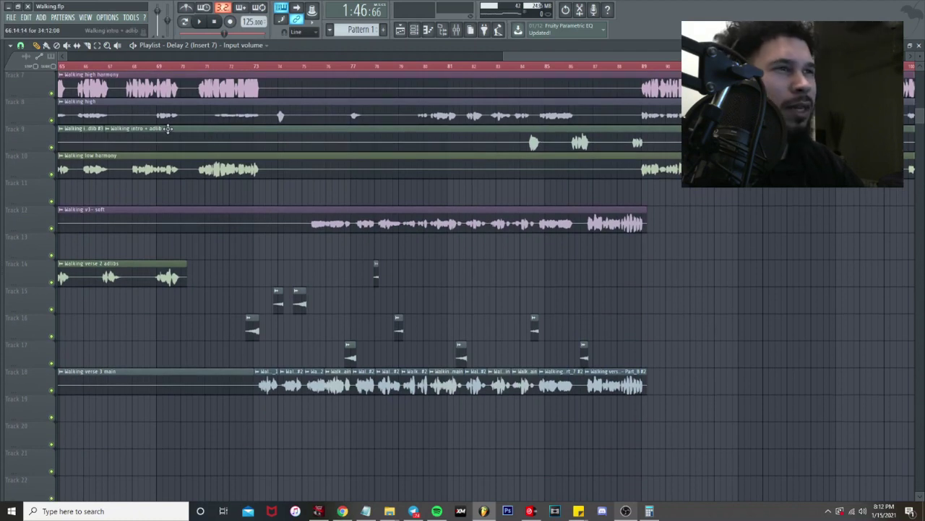
left_click(261, 66)
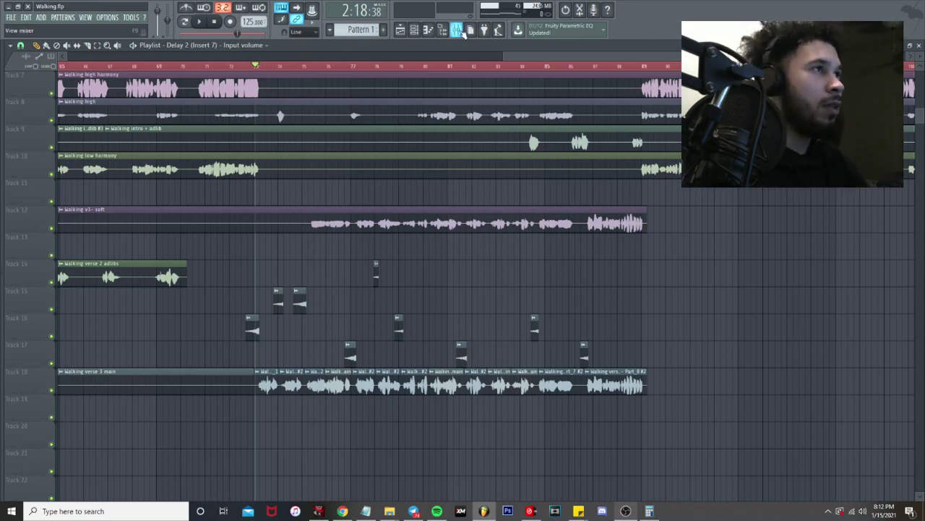
Step: Open Auto-Tune Evo on VERSE insert 14 and review its input type, key, scale and retune settings
left_click(458, 30)
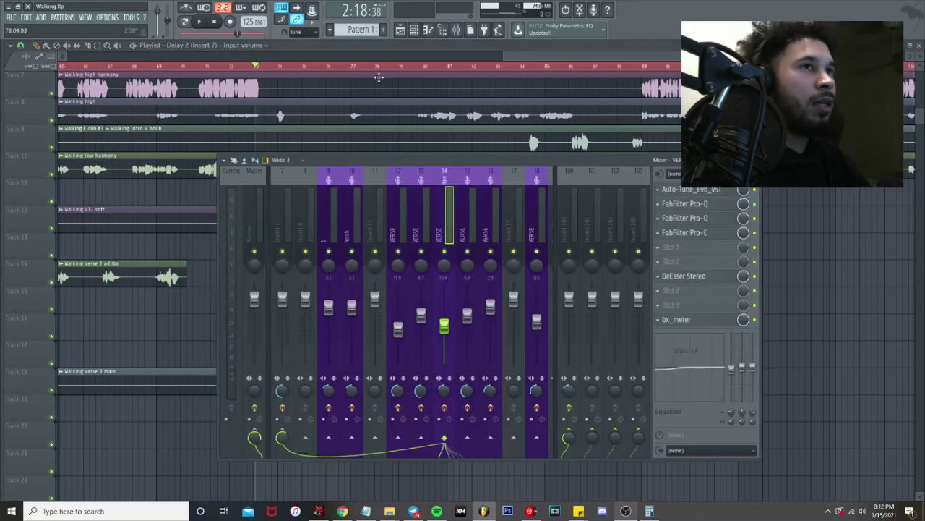
left_click(694, 189)
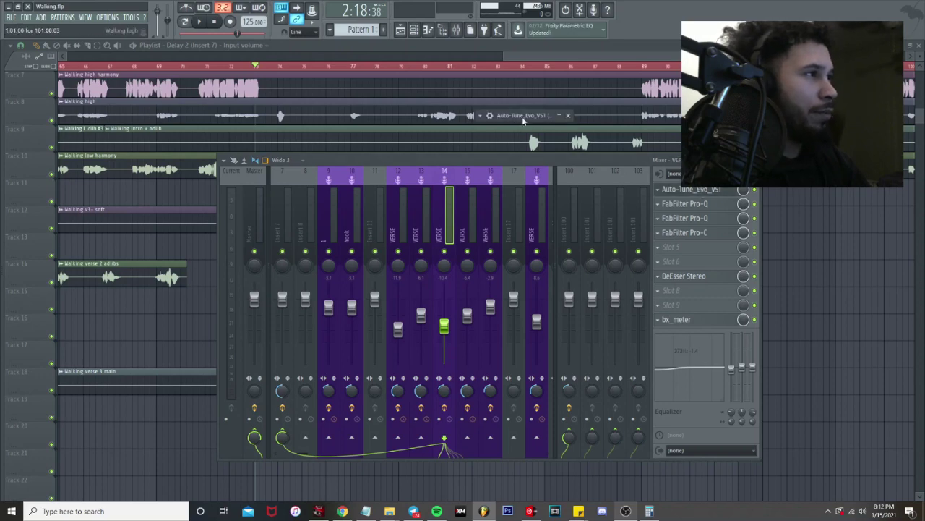
left_click_drag(552, 115, 352, 155)
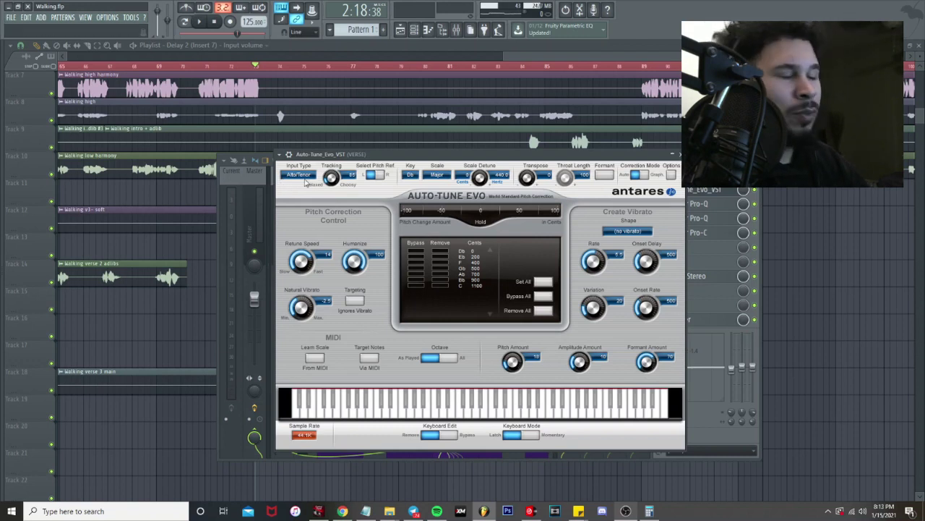
left_click(678, 154)
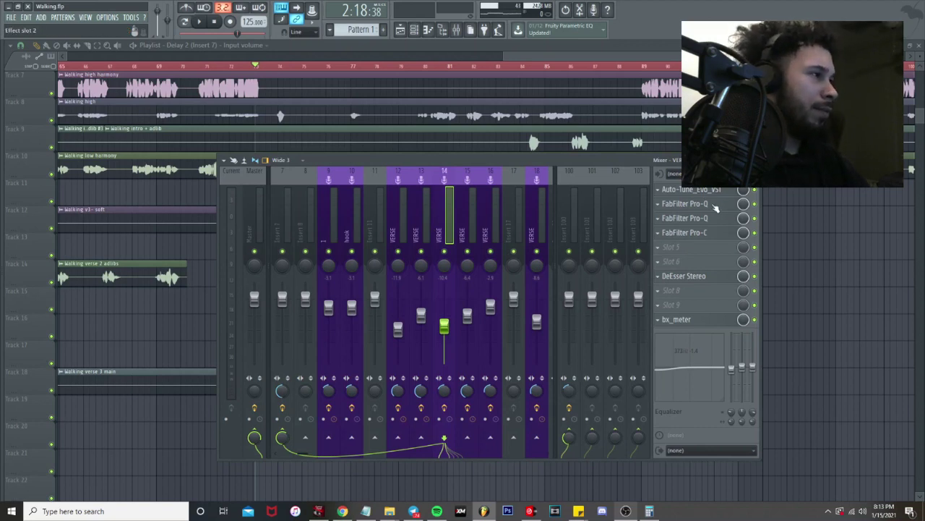
Step: Examine the first FabFilter Pro-Q on VERSE insert 14 during playback and close it
left_click(716, 206)
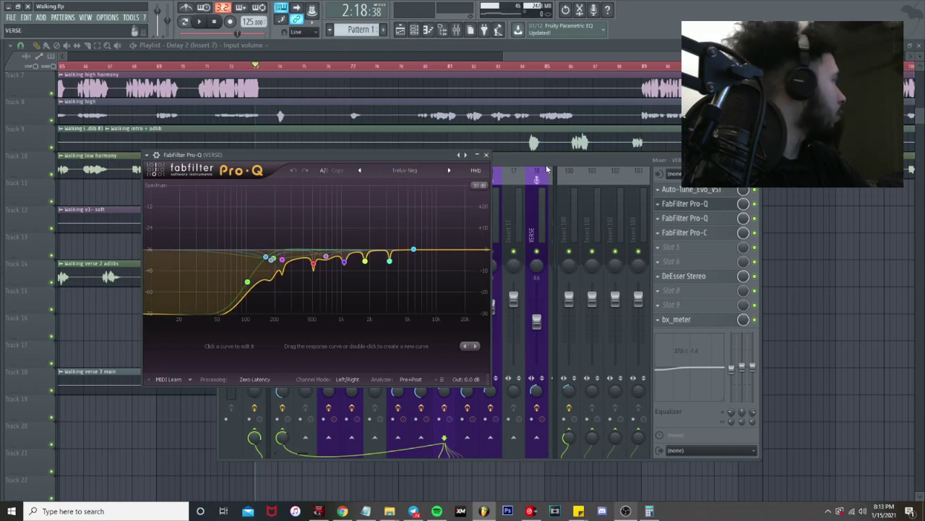
key("space")
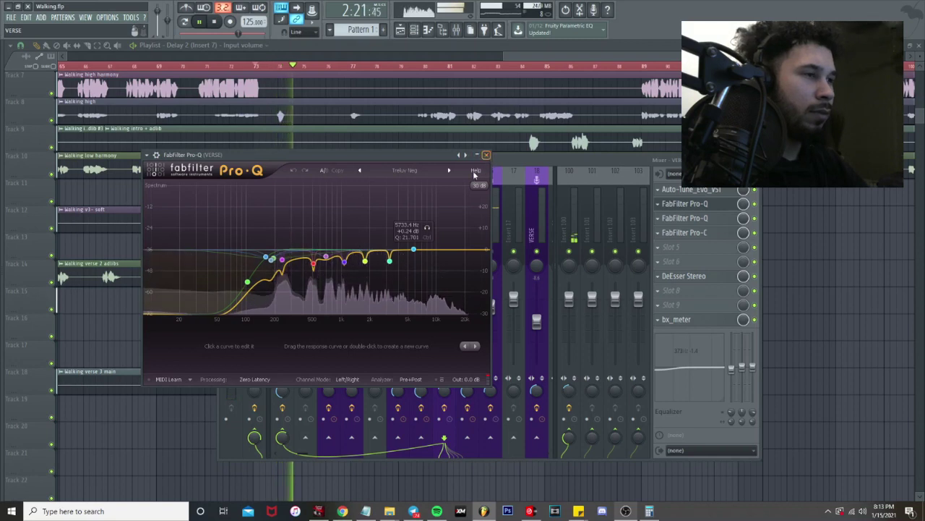
left_click(486, 154)
Step: Replay from bar 73 to find the active verse 3 insert, and open the first FabFilter Pro-Q on VERSE insert 5
key("space")
key("space")
scroll(353, 225, "up", 6)
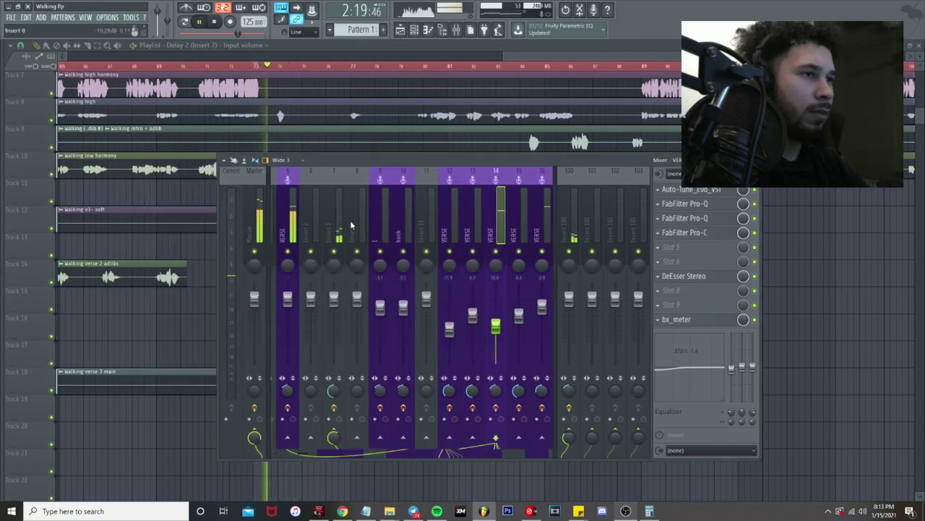
left_click(374, 217)
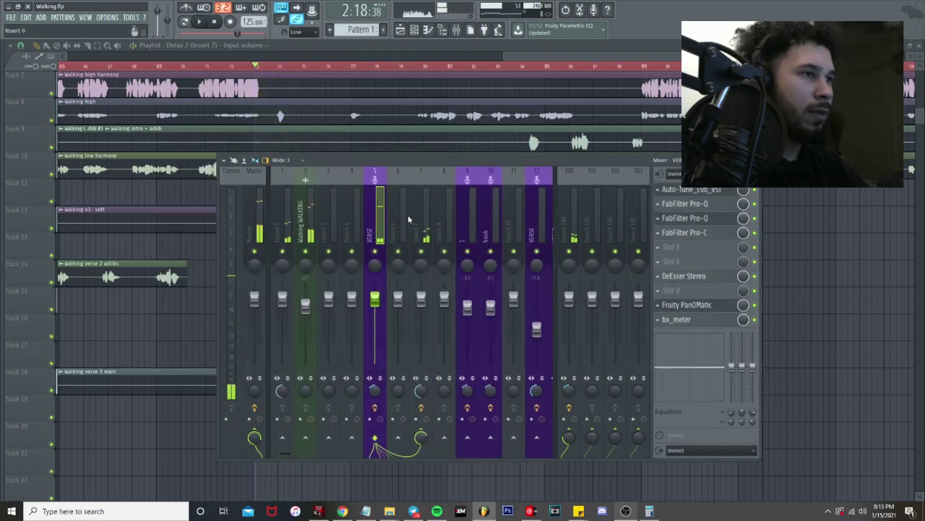
left_click(706, 206)
key("space")
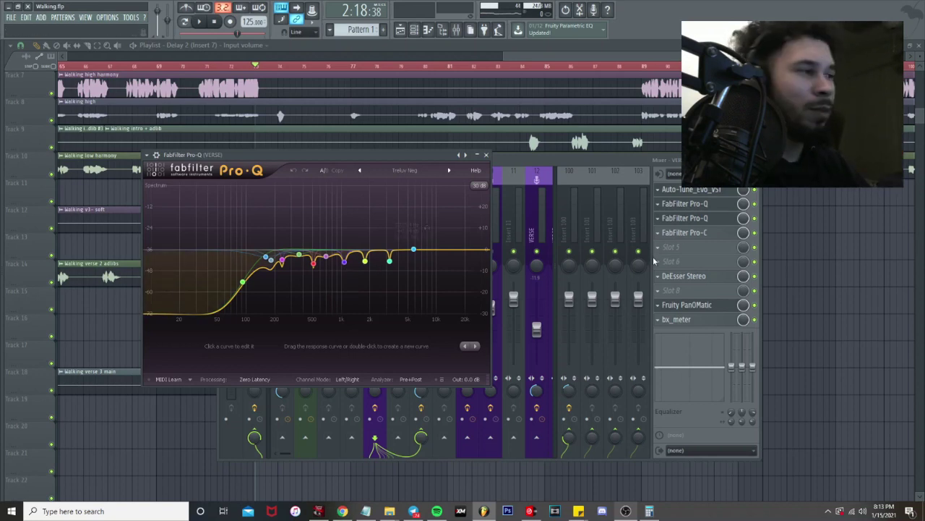
Step: Solo VERSE insert 5, bypass its effects after Auto-Tune, and play verse 3 before switching the first FabFilter Pro-Q back on
left_click(554, 253)
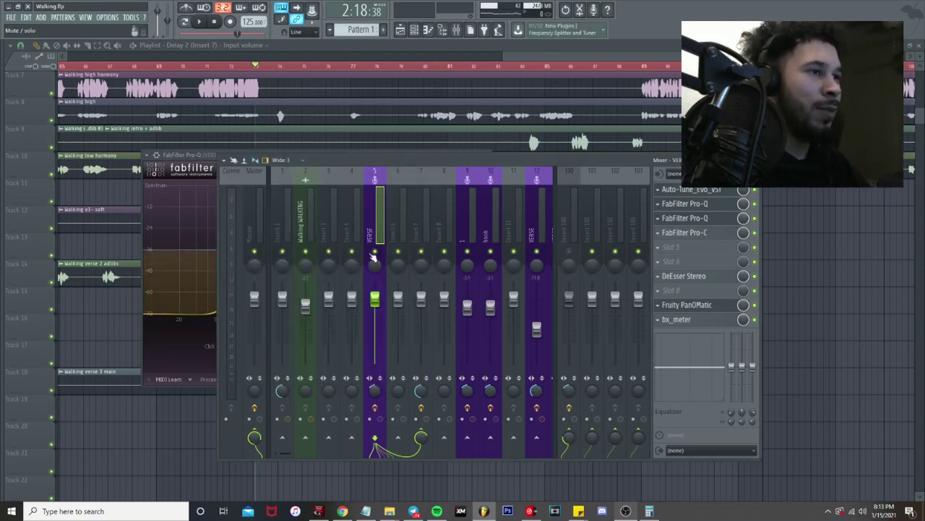
right_click(376, 252)
key("space")
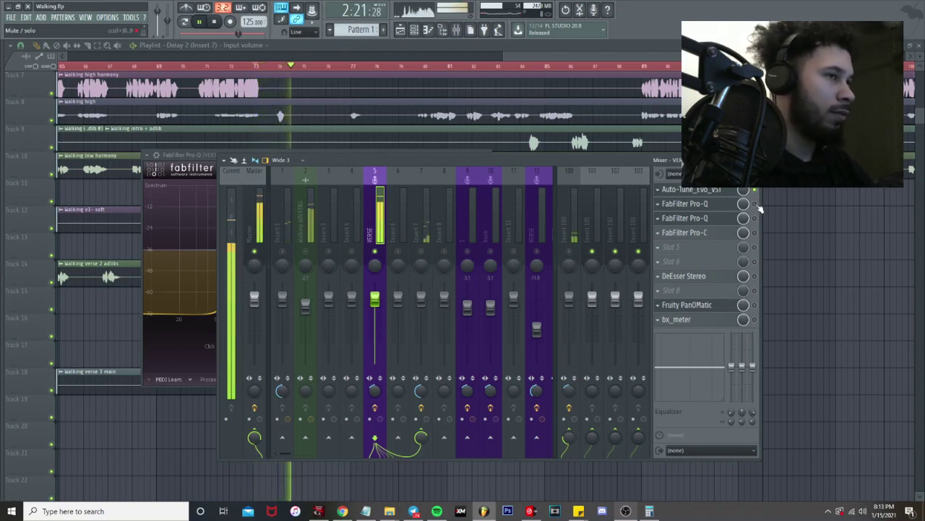
key("space")
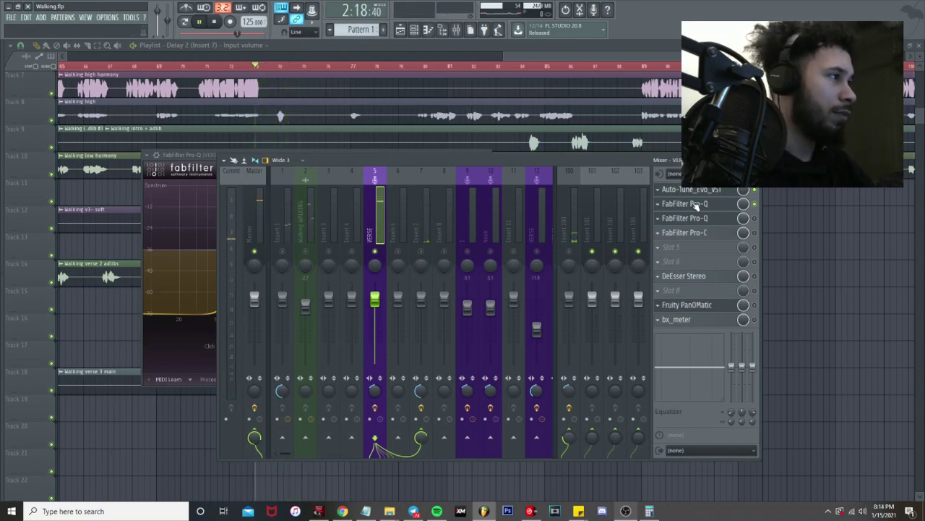
Step: Audition the first FabFilter Pro-Q on the soloed verse, viewing its cuts and comparing the vocal with and without it
left_click(695, 205)
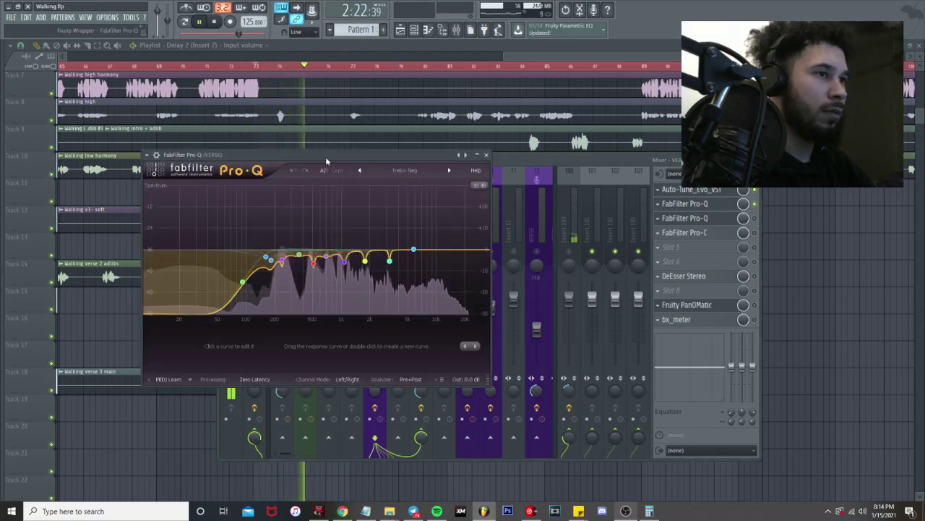
left_click(754, 205)
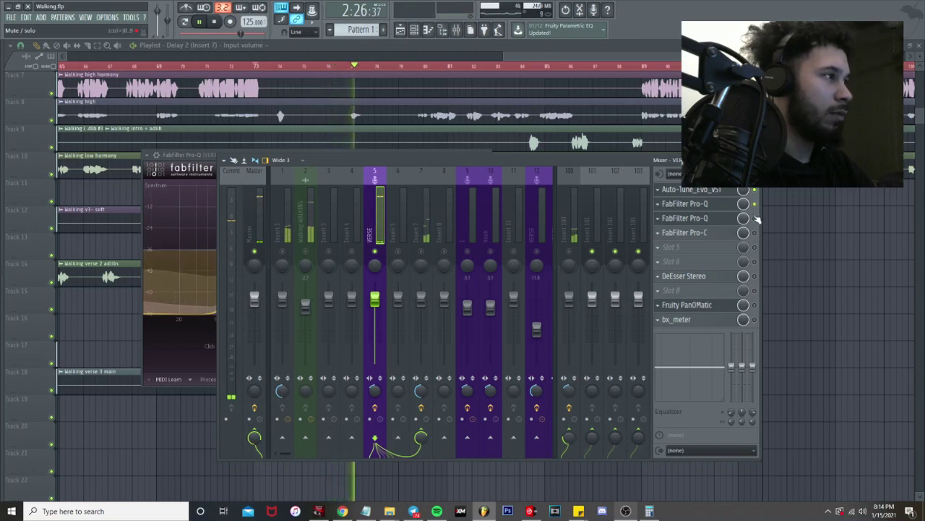
key("space")
left_click(697, 206)
left_click(698, 207)
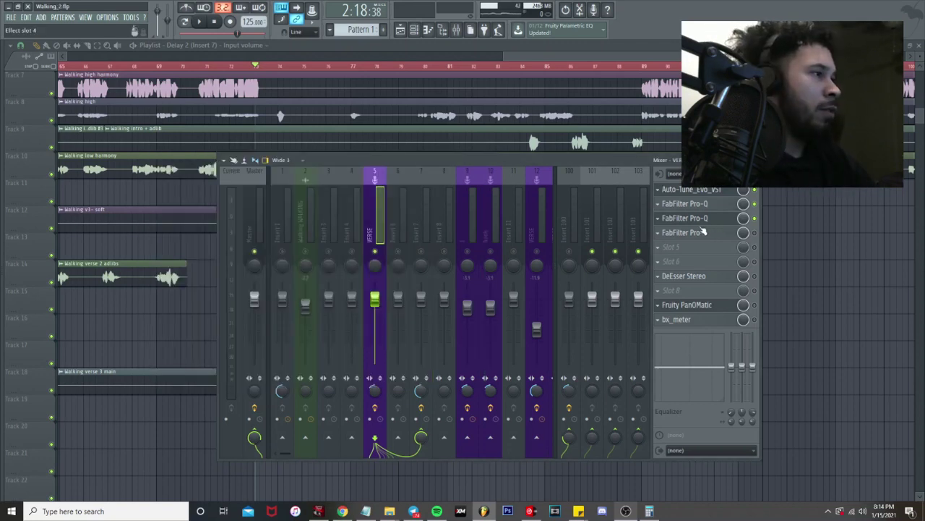
Step: Review the boosts in the second FabFilter Pro-Q on insert 5, and play the soloed verse with both EQs active
left_click(694, 232)
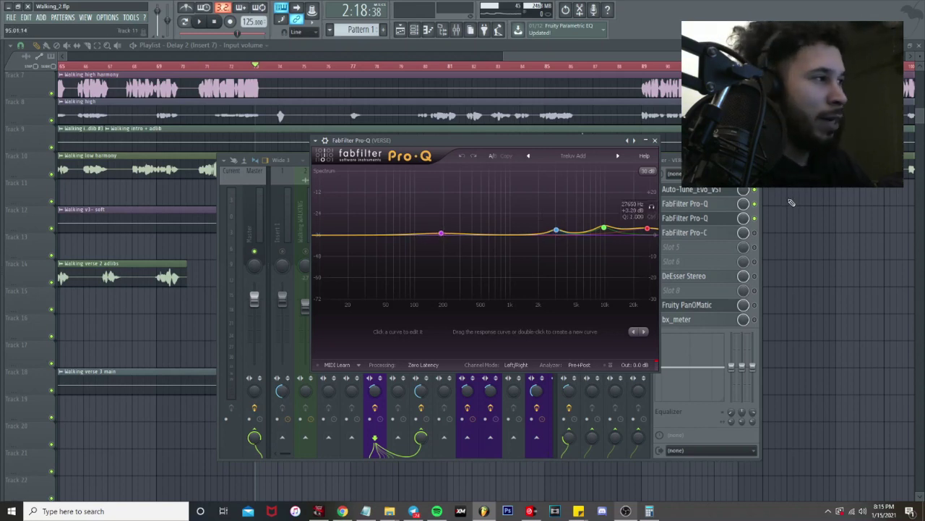
left_click(654, 140)
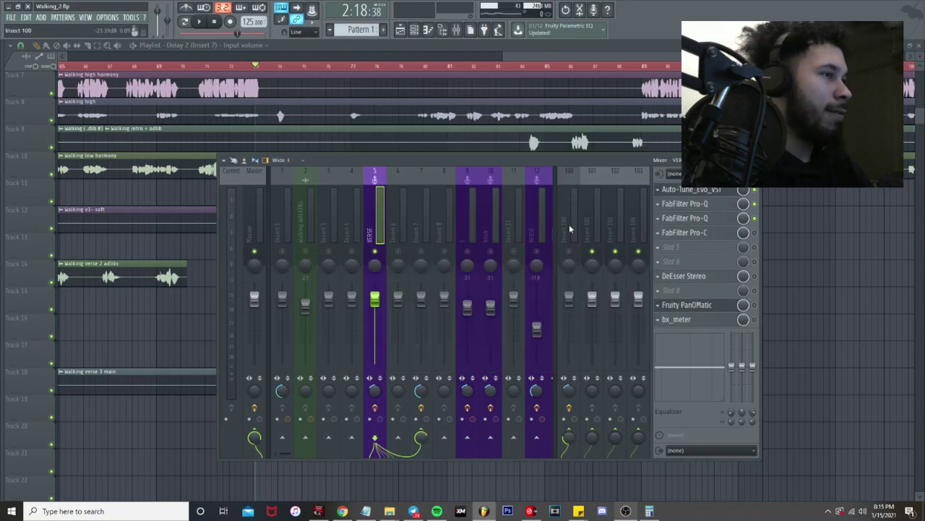
key("space")
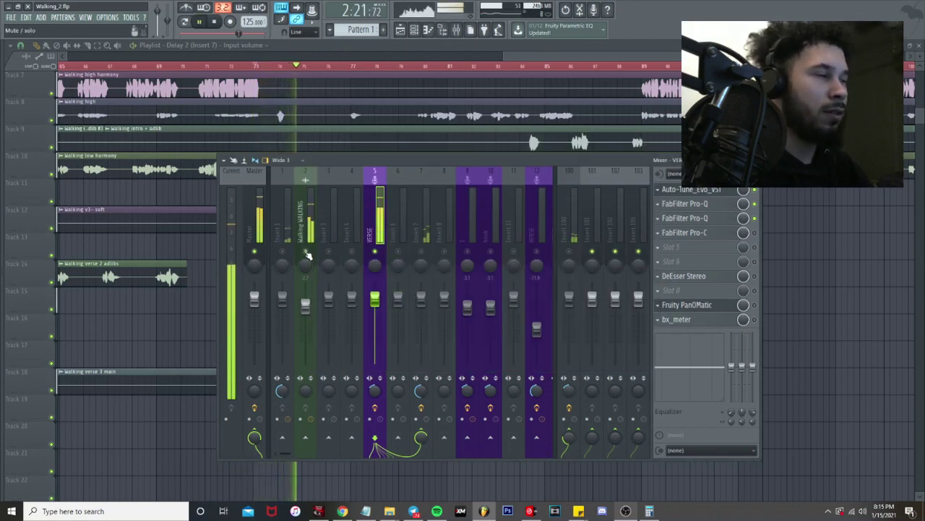
Step: Audition FabFilter Pro-C and DeEsser Stereo on VERSE insert 5 by playing verse 3 with each active, and open Fruity PanOMatic
left_click(701, 235)
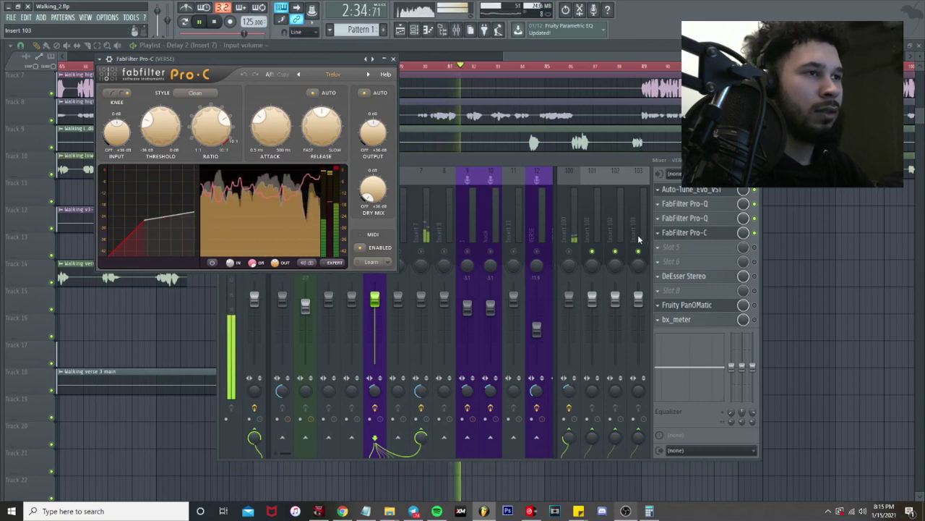
key("space")
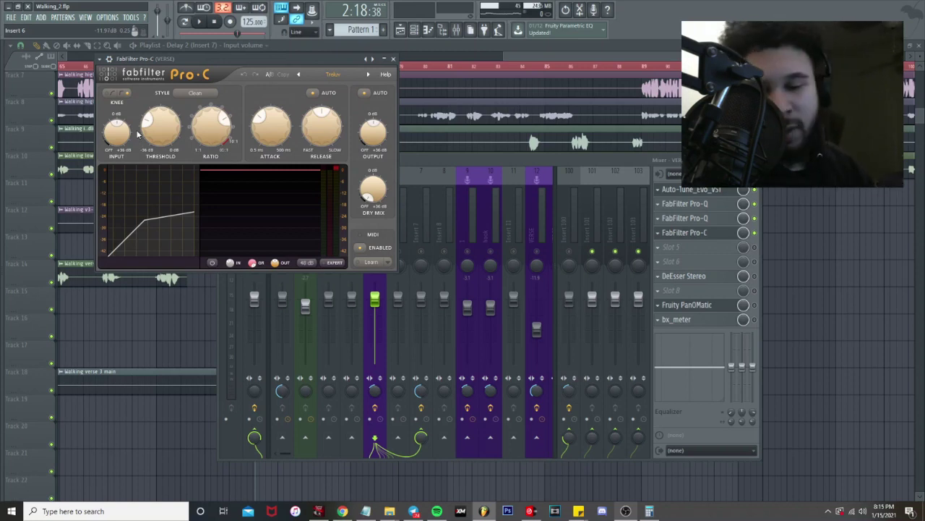
left_click(687, 275)
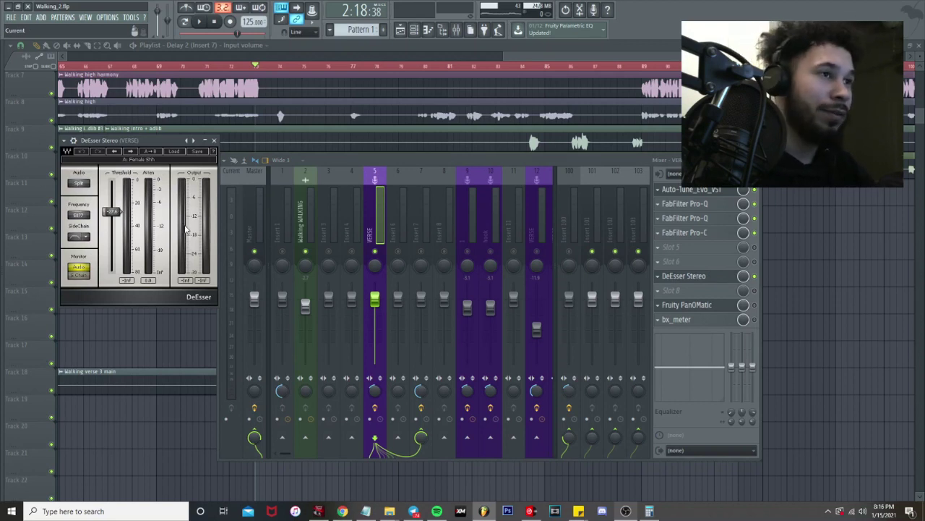
key("space")
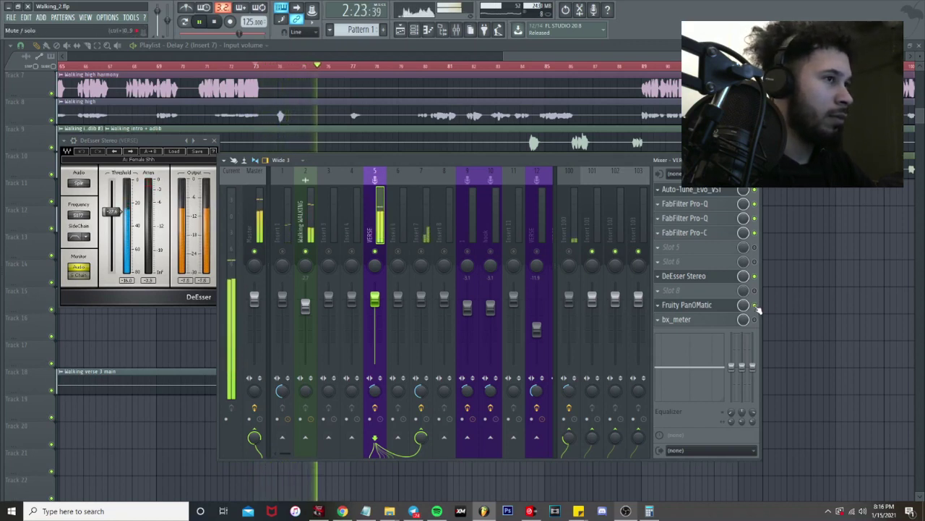
key("space")
left_click(695, 305)
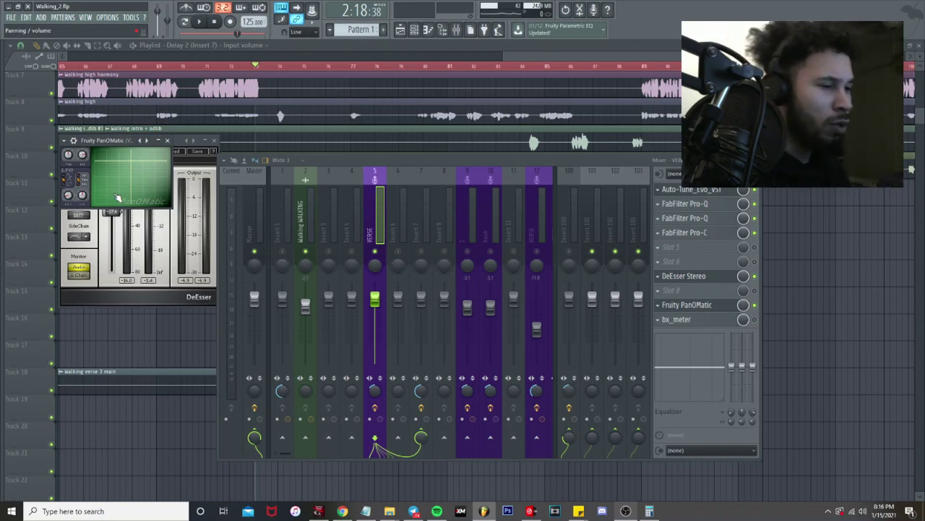
Step: Review the delay send's effects on Insert 7, opening Fruity delay 2, Soundgoodizer and Fruity Chorus
left_click(420, 235)
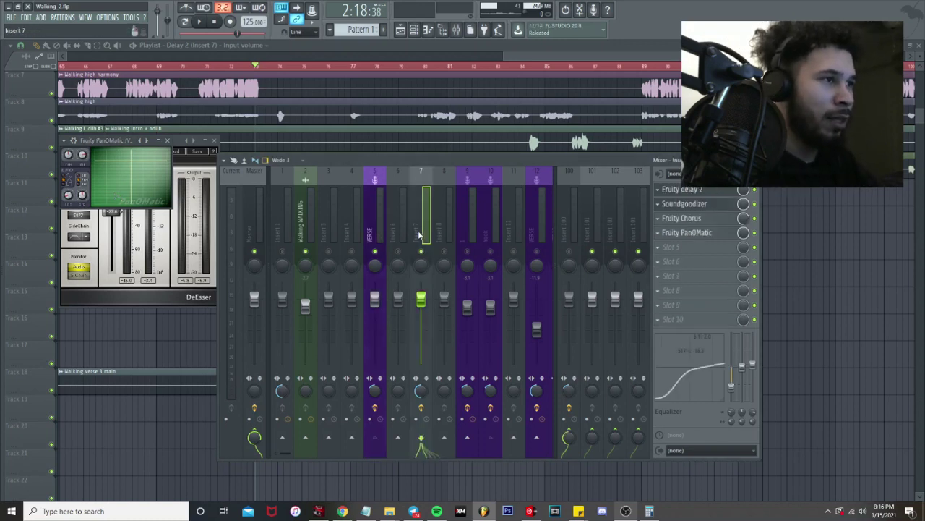
left_click(692, 191)
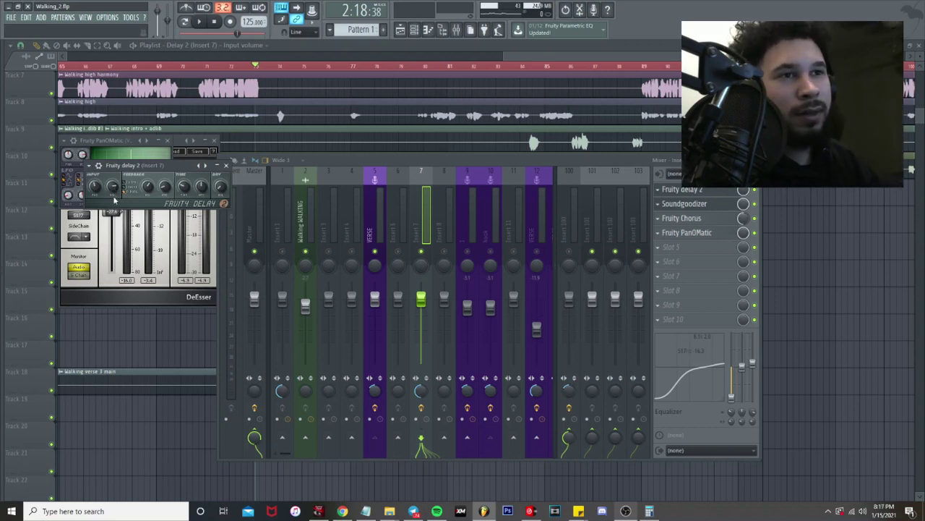
left_click(680, 207)
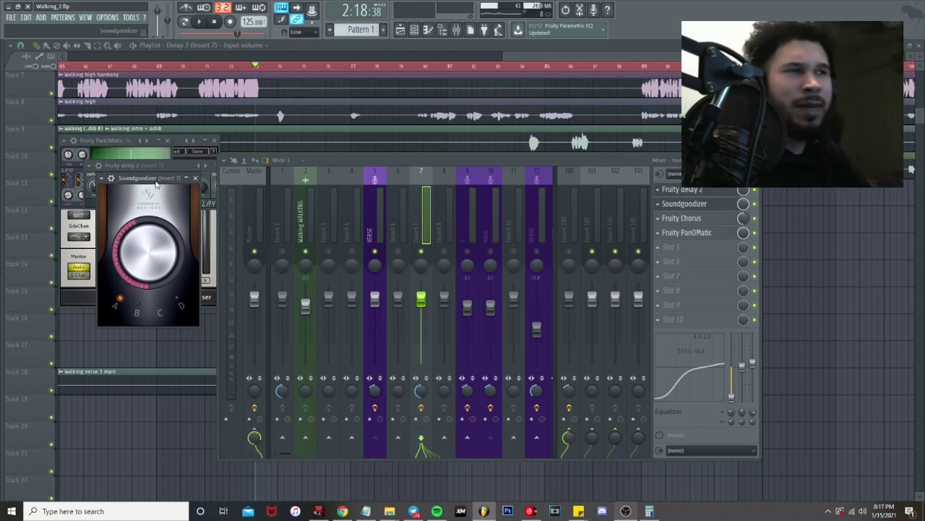
left_click_drag(155, 184, 170, 187)
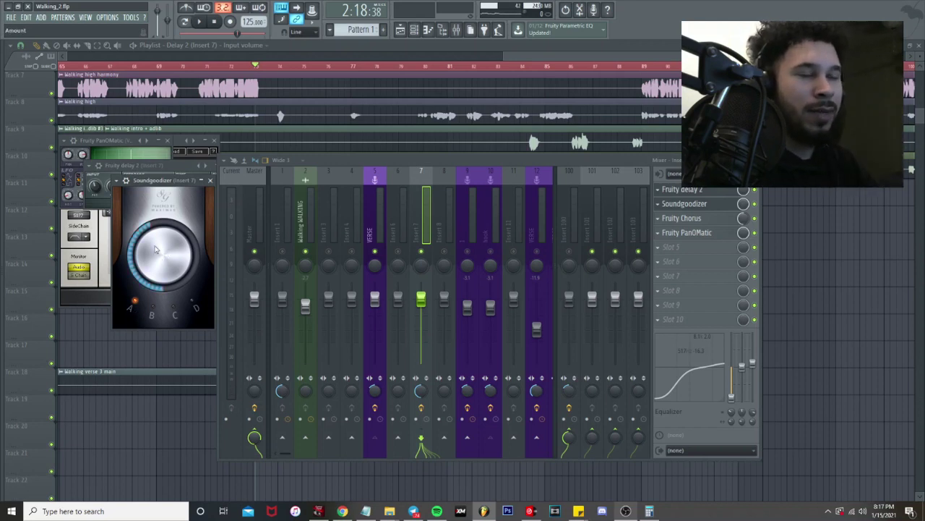
left_click(694, 219)
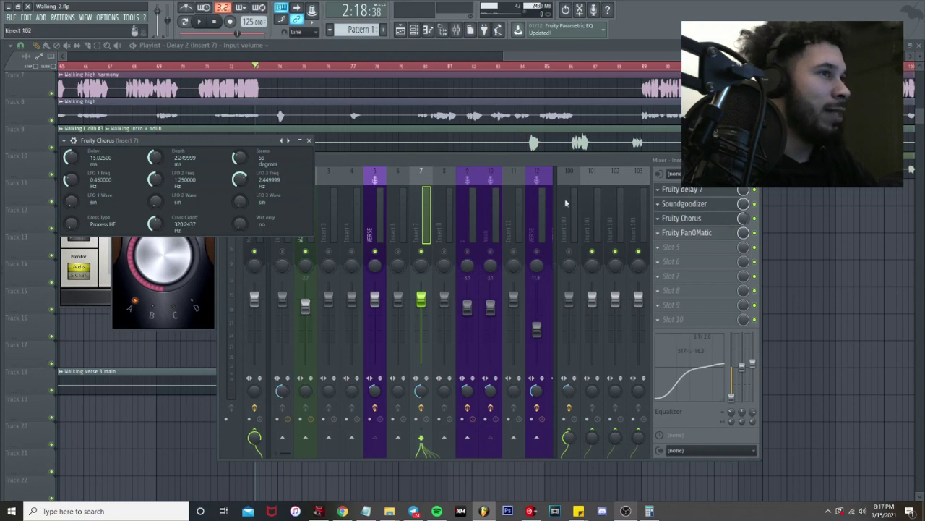
Step: Play verse 3 with the Insert 7 delay send active, and view its Fruity PanOMatic before closing the PanOMatic and Chorus windows
left_click(482, 164)
key("space")
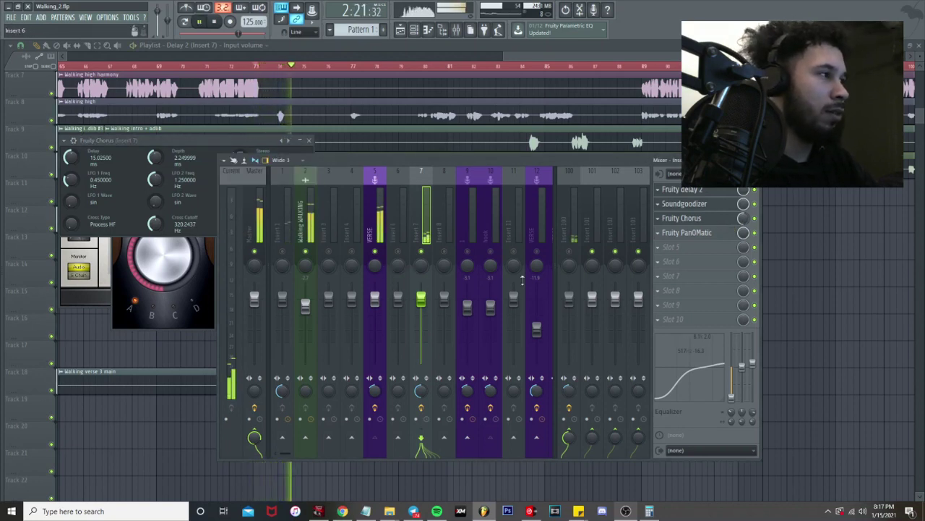
key("space")
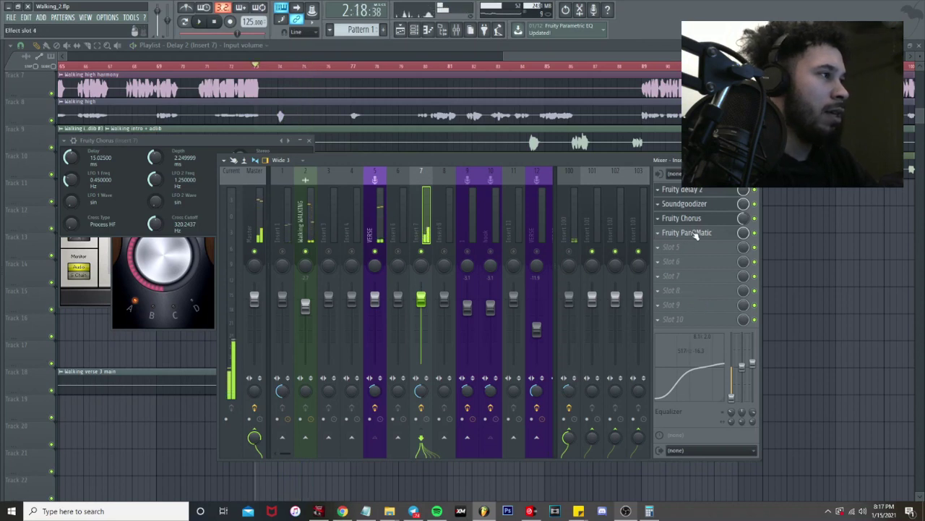
left_click(684, 232)
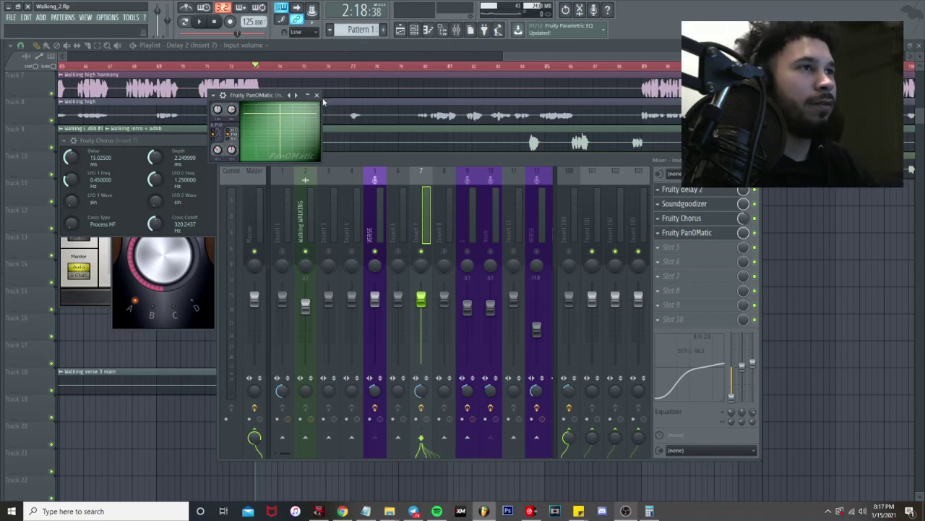
key("space")
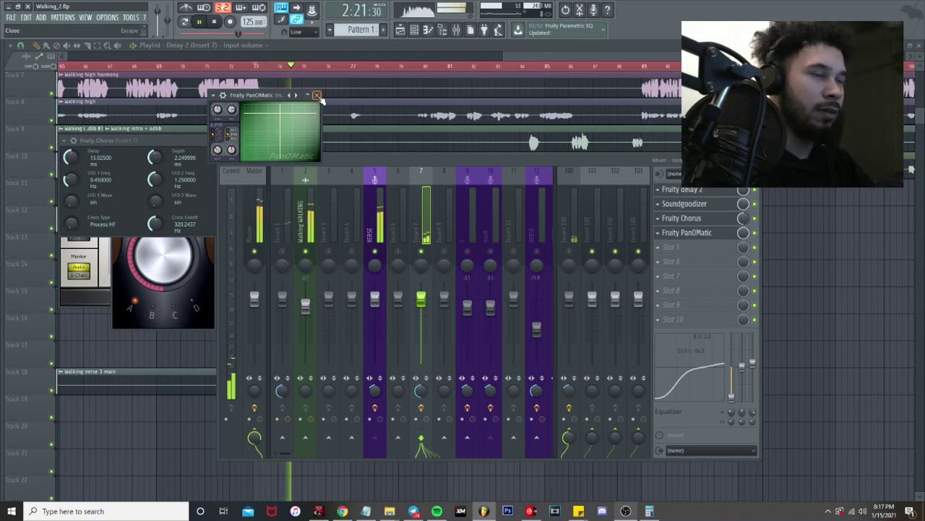
key("Escape")
left_click(308, 140)
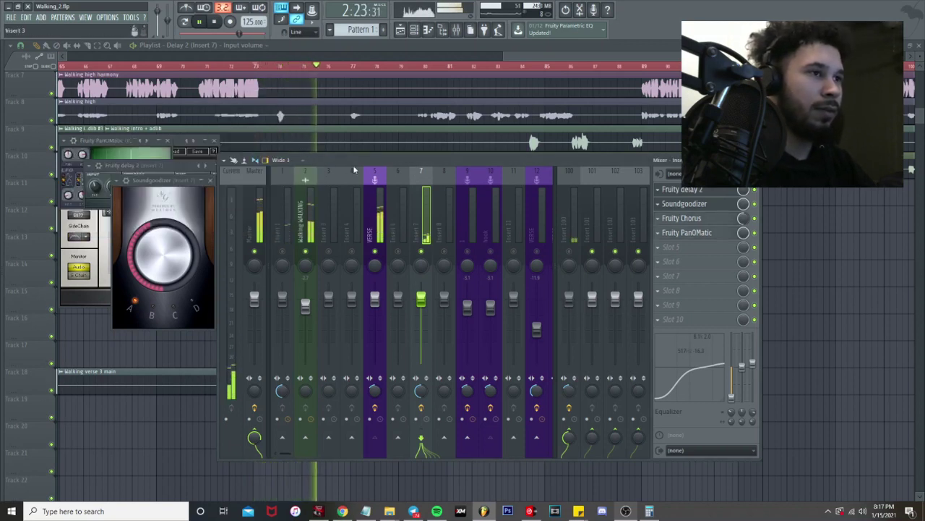
key("space")
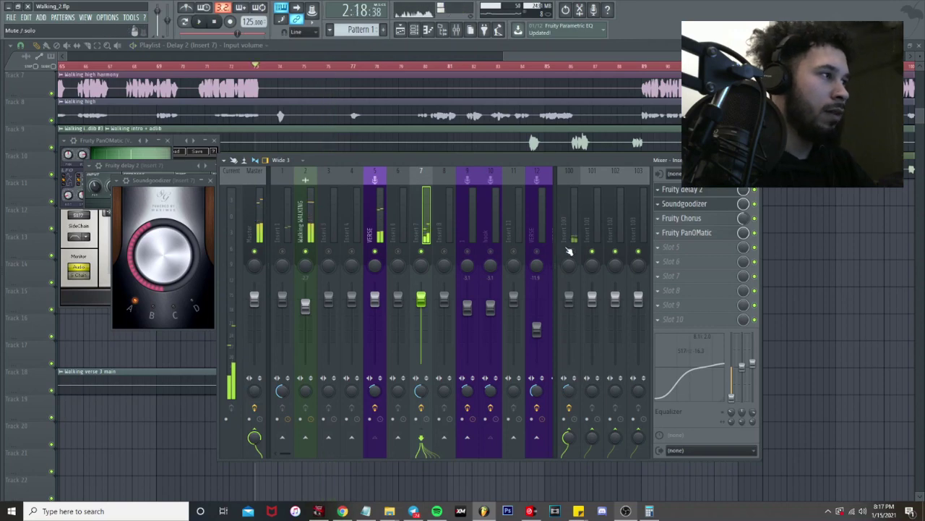
Step: Review ValhallaVintageVerb and Fruity parametric EQ 2 on Insert 100, and play verse 3 with the reverb send active
left_click(377, 233)
left_click(572, 225)
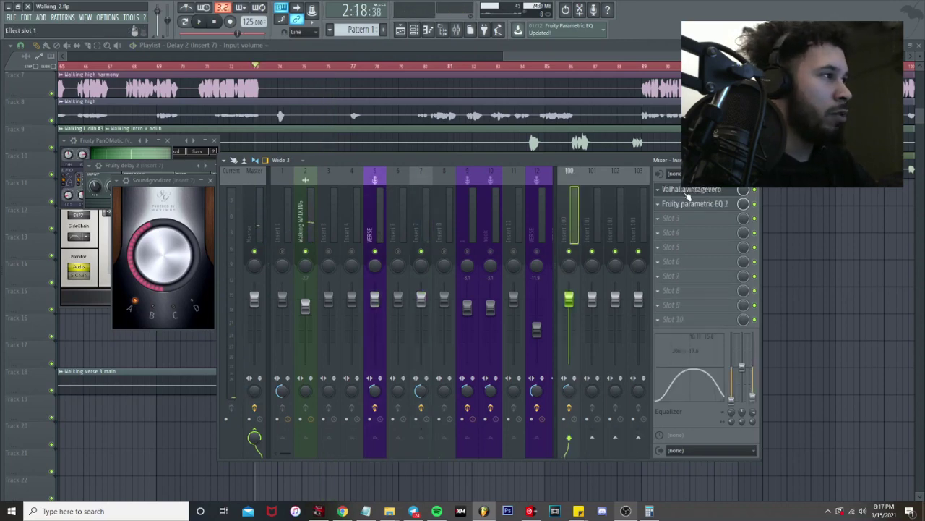
left_click(691, 189)
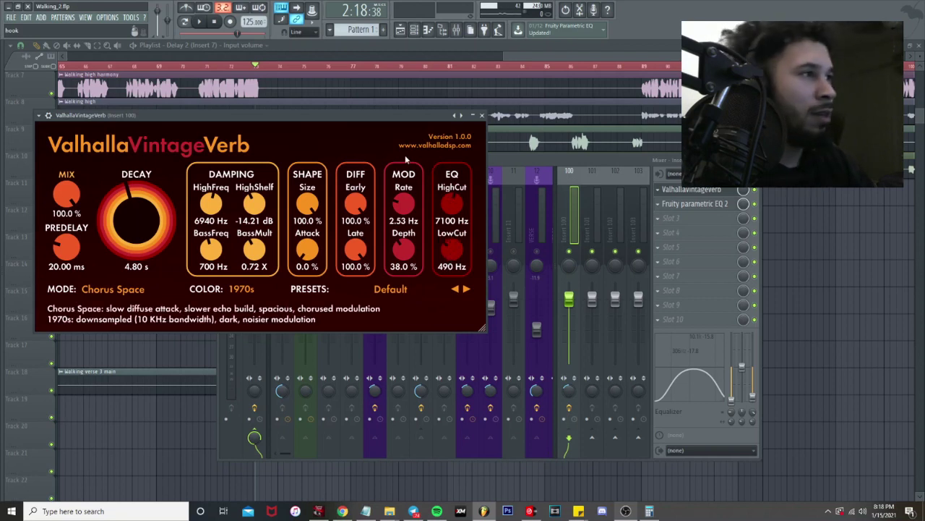
left_click(687, 208)
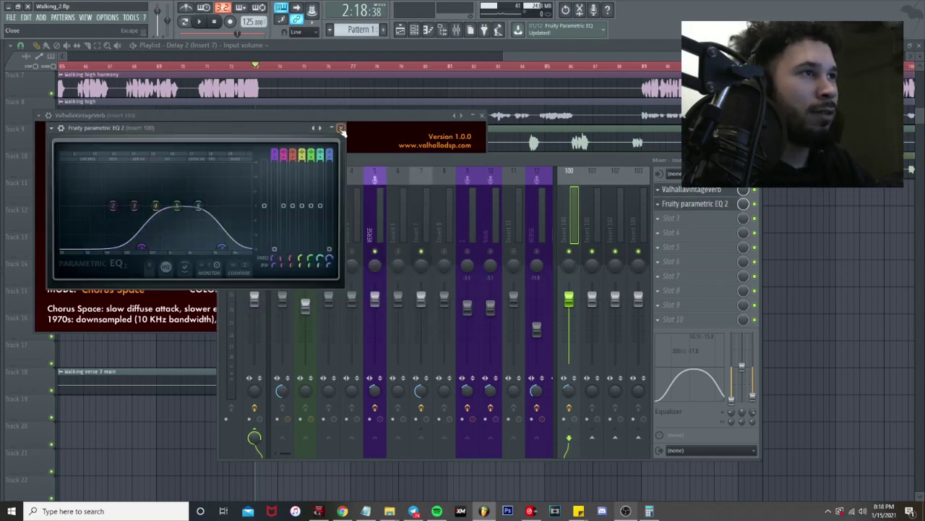
left_click(340, 127)
key("space")
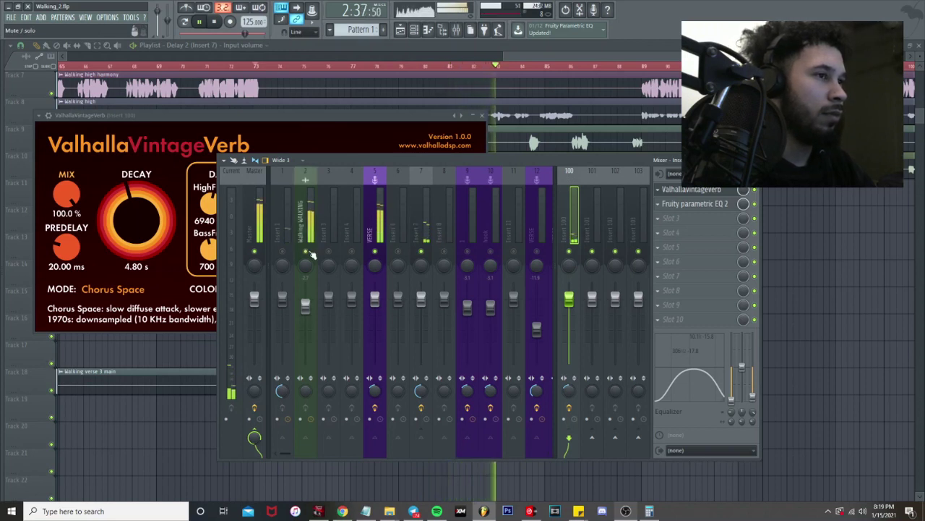
key("space")
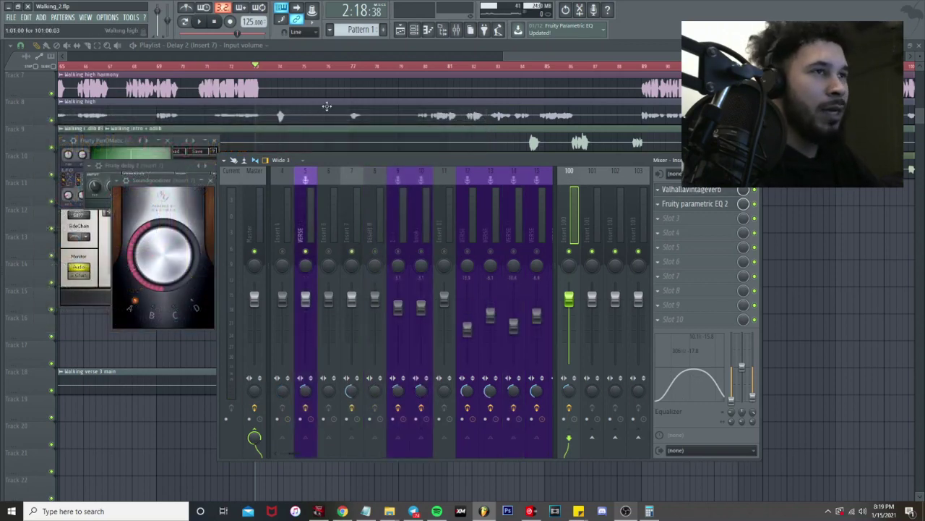
Step: Close the open plugin and mixer windows, and place the playhead between bars 73 and 74 in the playlist
key("F12")
scroll(405, 288, "up", 4)
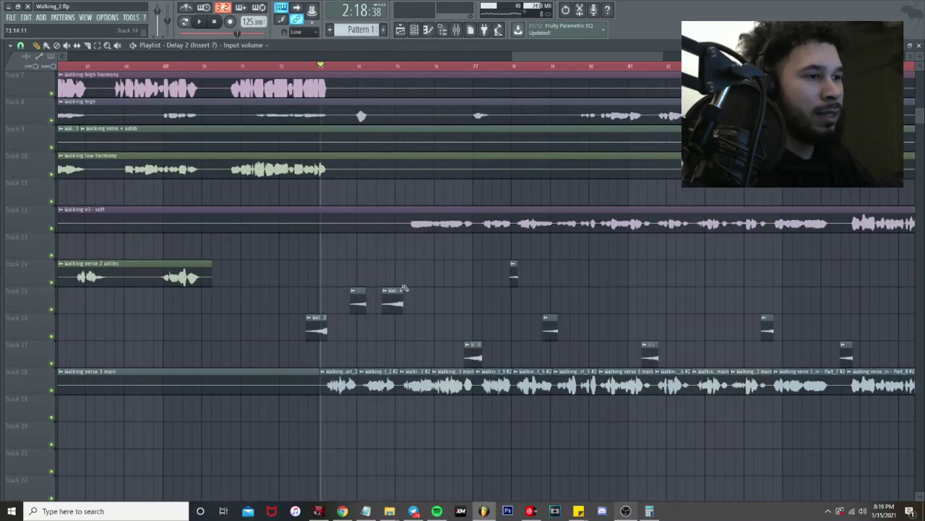
left_click_drag(372, 68, 345, 77)
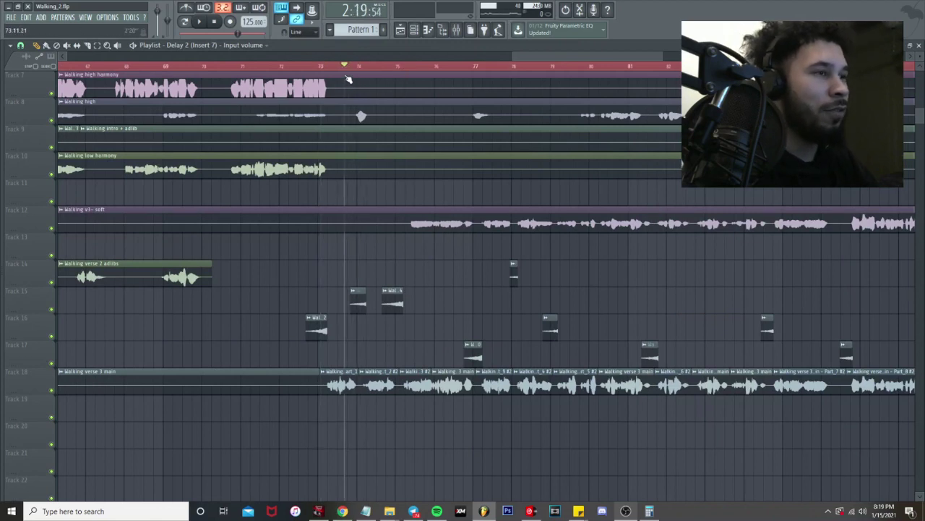
Step: Play verse 3 from the new position with the mixer open, and audition it with VERSE insert 14 selected
left_click(457, 31)
key("space")
key("space")
left_click(513, 255)
key("space")
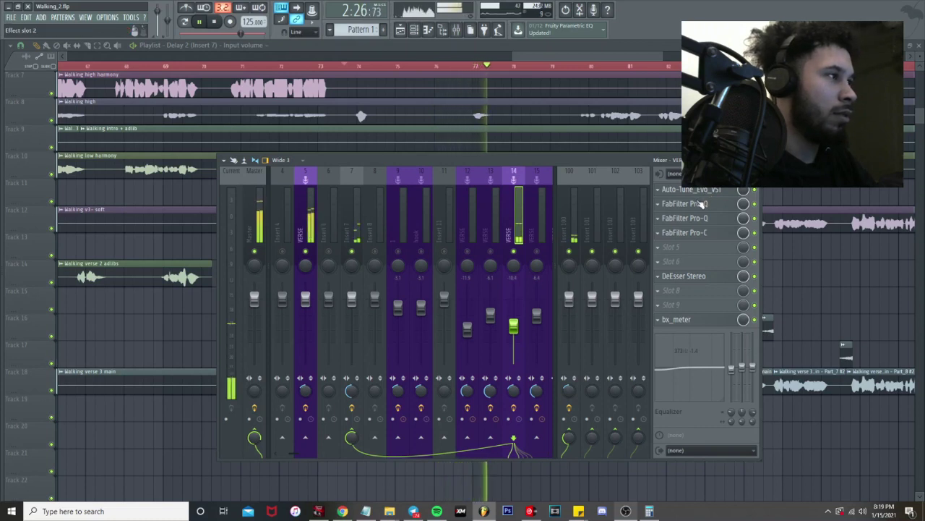
key("space")
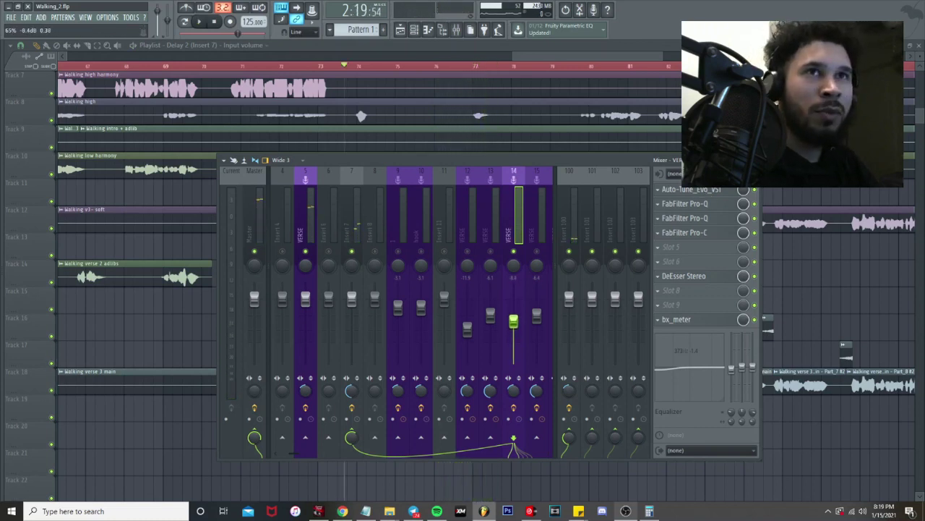
Step: Review the cuts and boosts in the two FabFilter Pro-Q equalizers on VERSE insert 14, and close the second one
left_click(698, 207)
left_click(707, 209)
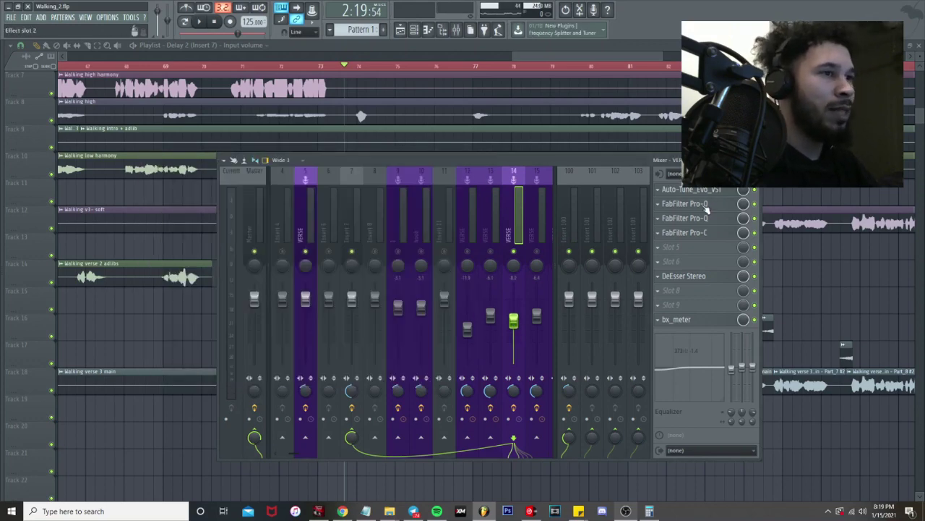
left_click(707, 209)
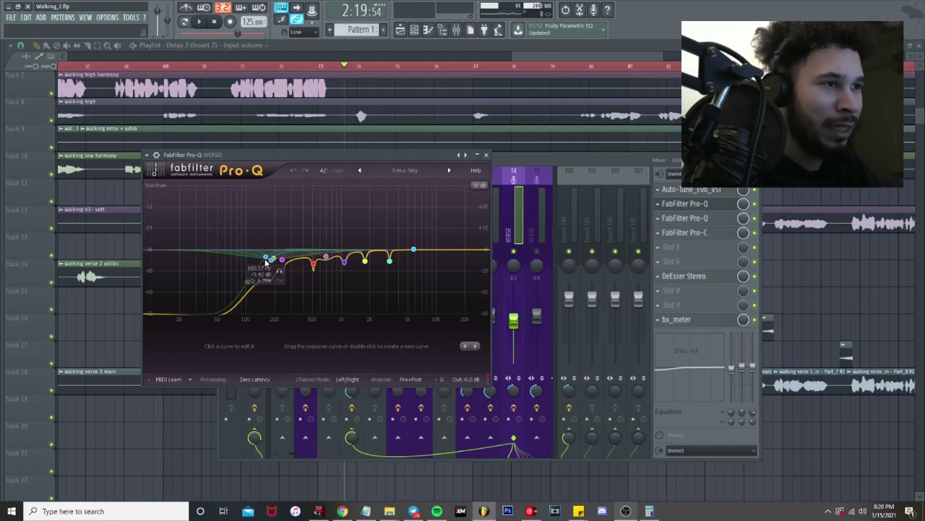
left_click(681, 218)
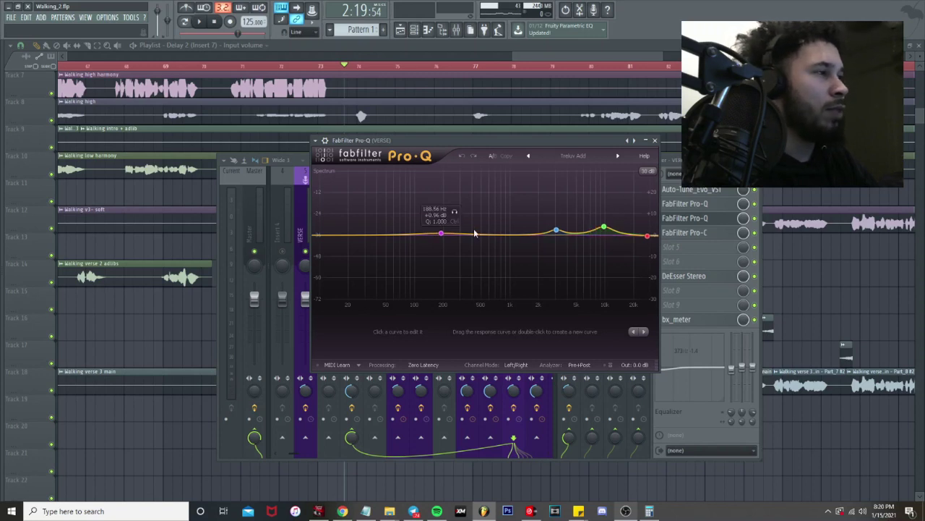
left_click(655, 140)
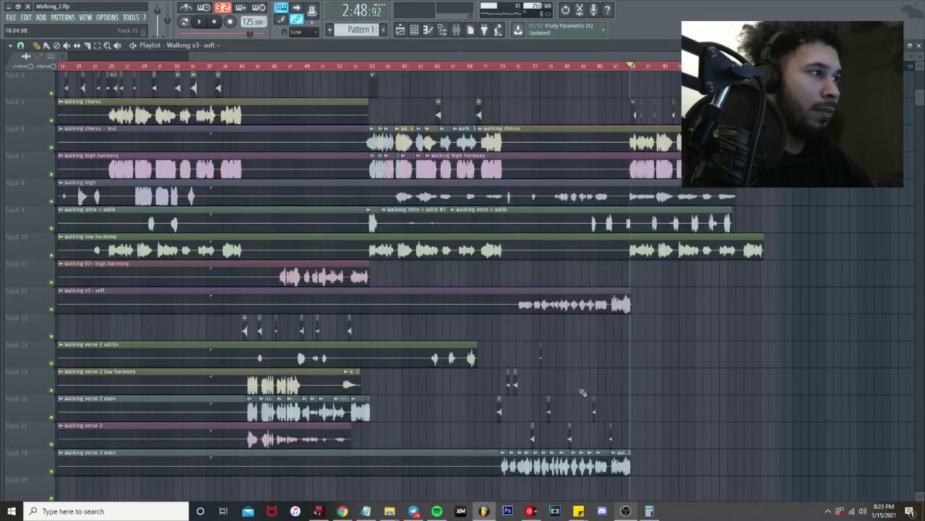
scroll(646, 397, "up", 2)
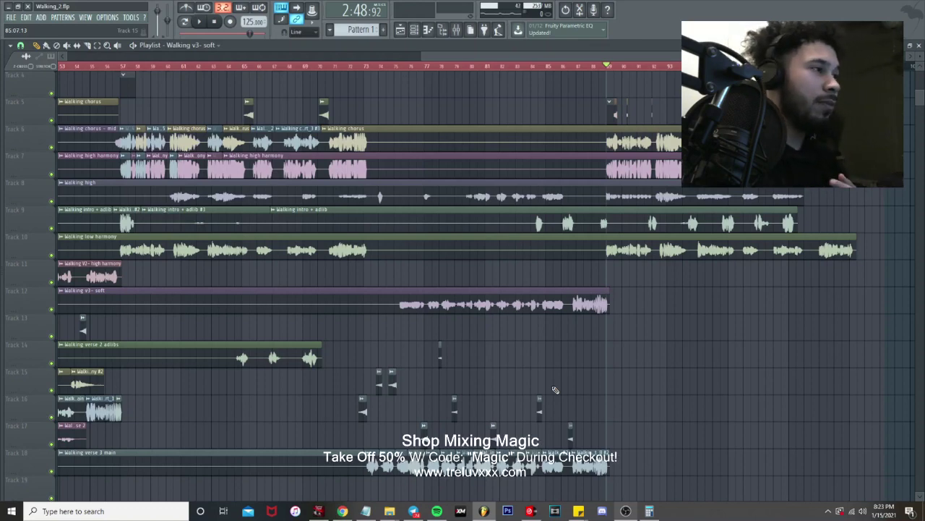
scroll(555, 389, "down", 5)
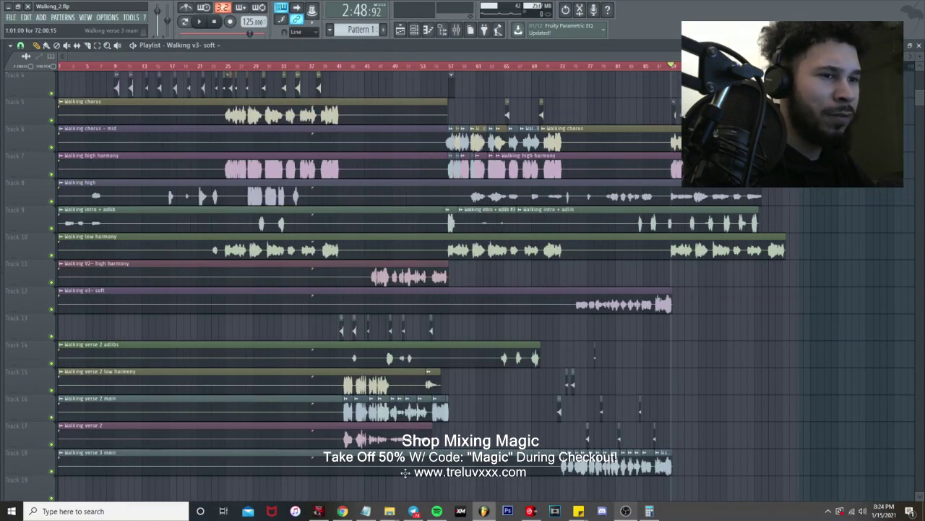
scroll(696, 485, "up", 4)
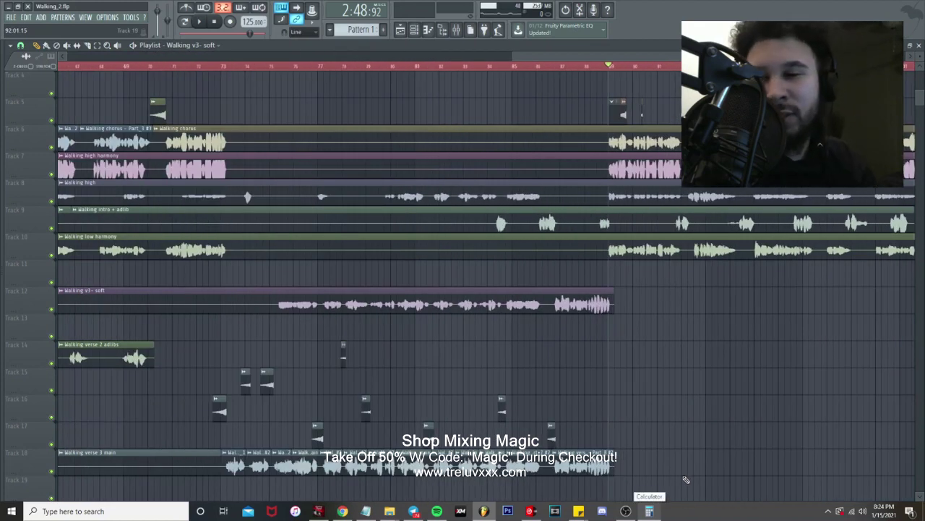